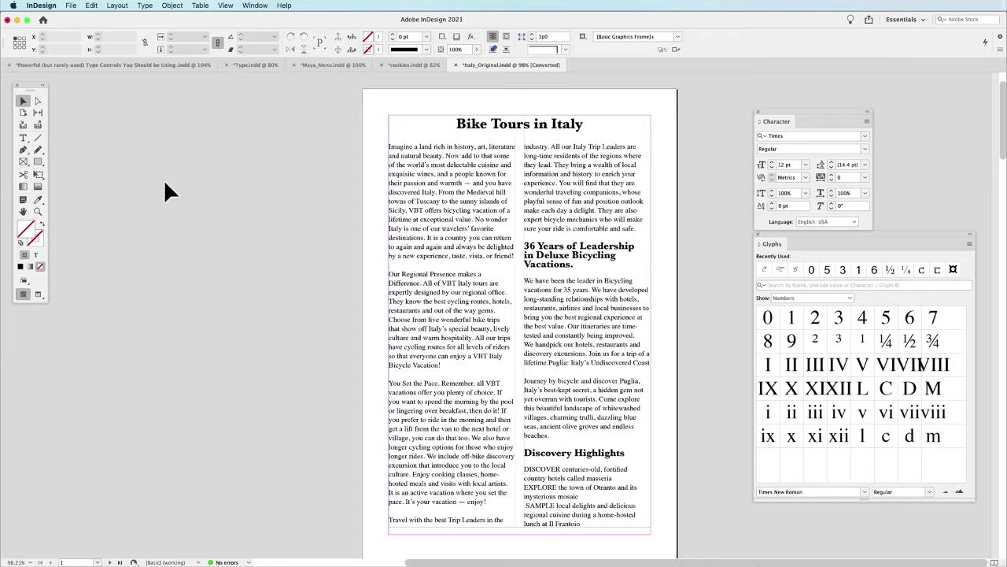
- Select the two-column text frame holding the Bike Tours in Italy article
left_click(455, 230)
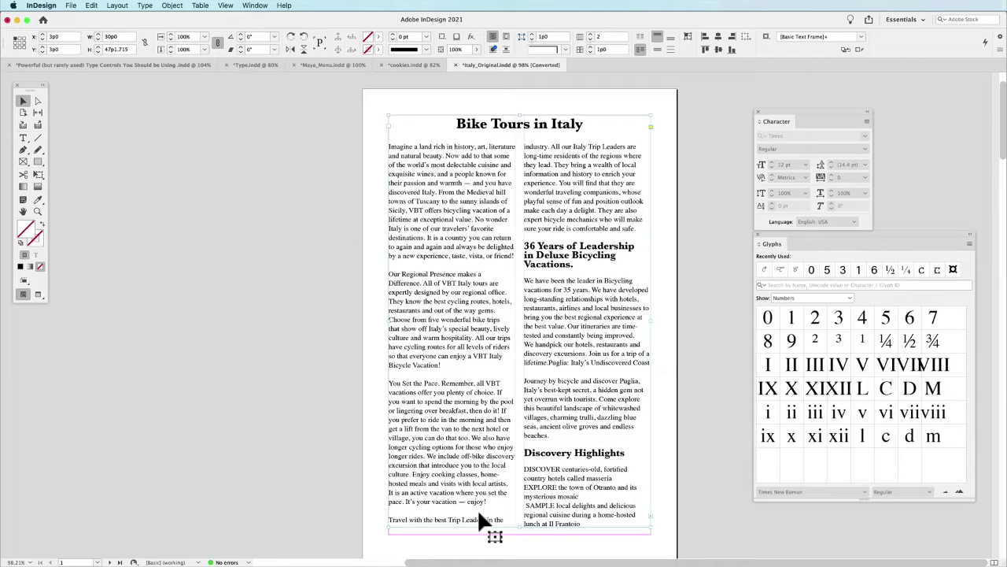
- Select the You Set the Pace and Travel paragraphs in the story
double_click(477, 508)
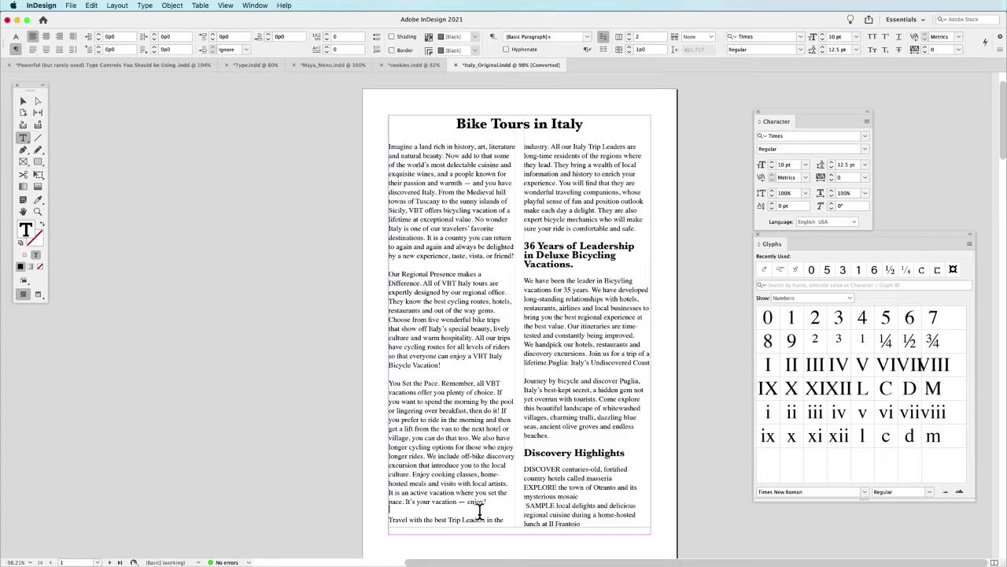
left_click_drag(435, 519, 492, 515)
left_click(403, 519)
left_click_drag(390, 380, 655, 230)
- Turn on Keep Lines Together with All Lines in Paragraph in Keep Options
left_click(1000, 37)
mouse_move(1005, 54)
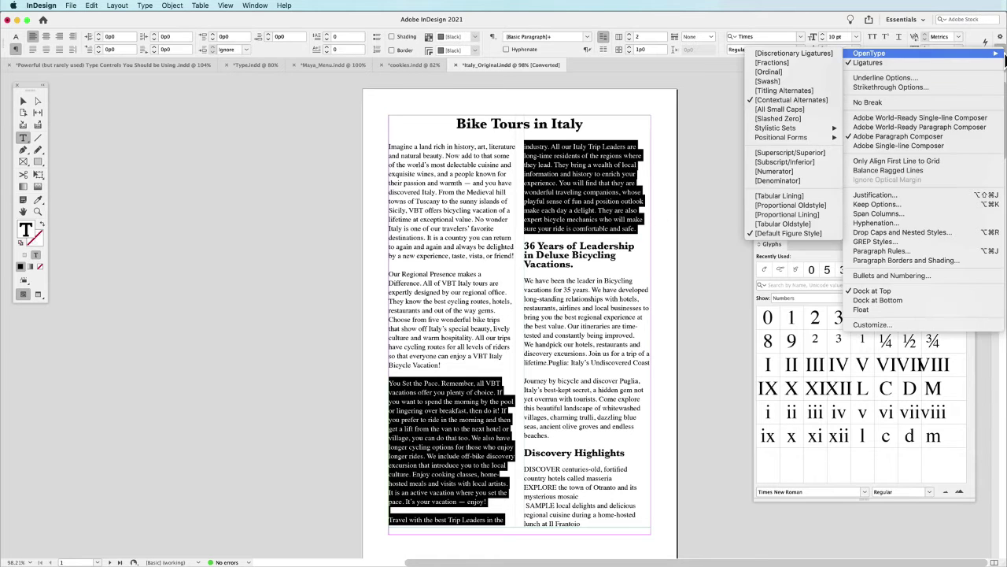
left_click(997, 205)
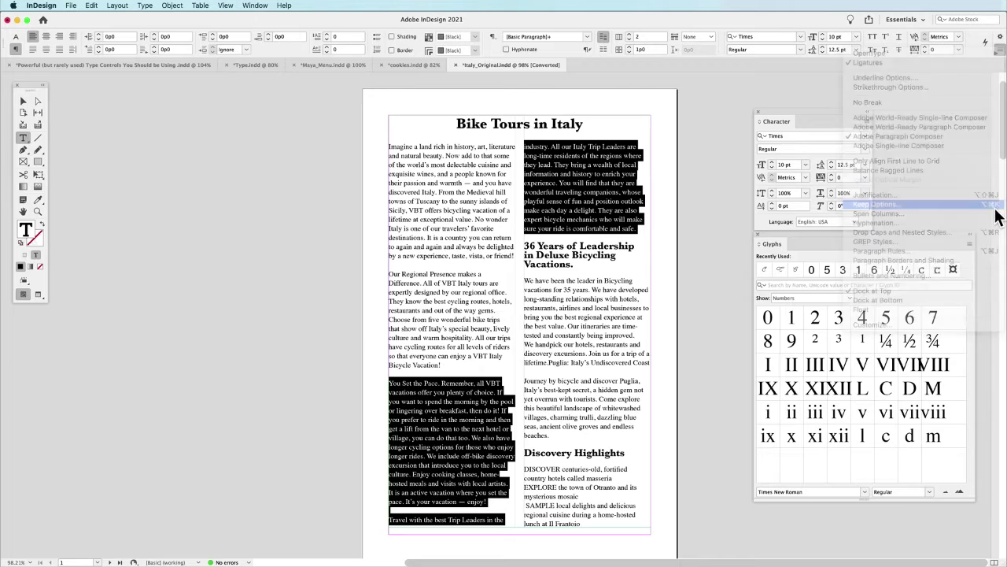
left_click_drag(265, 187, 225, 174)
left_click(207, 235)
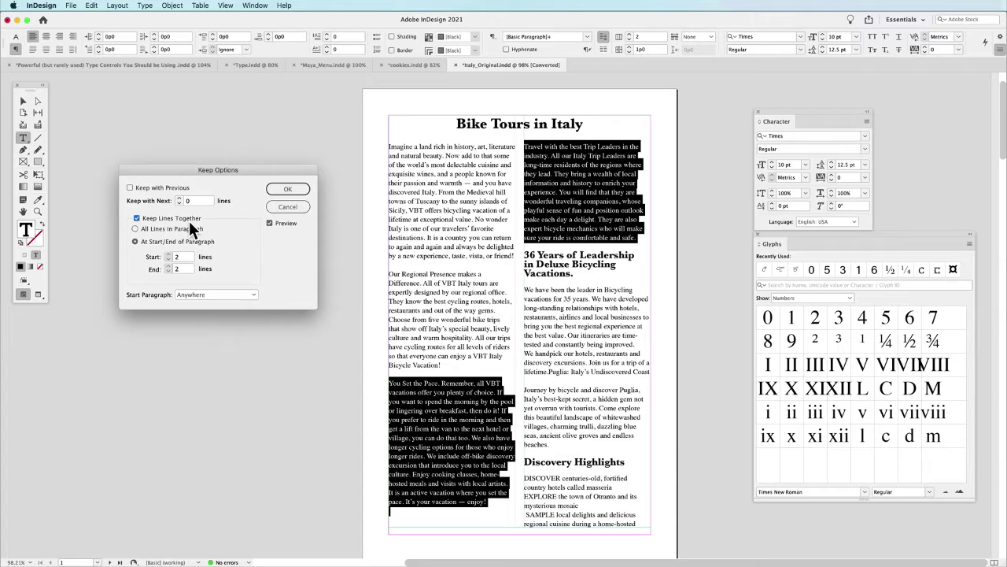
left_click(136, 229)
left_click(288, 189)
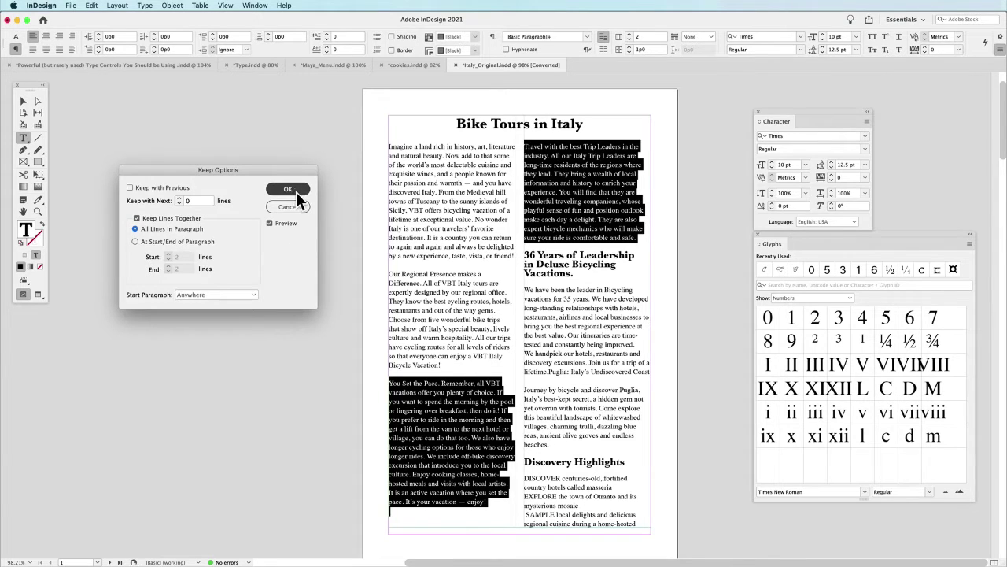
- Apply the All Lines setting and resize the text frame to 46p7.2 tall, moving Travel to column two
left_click(23, 101)
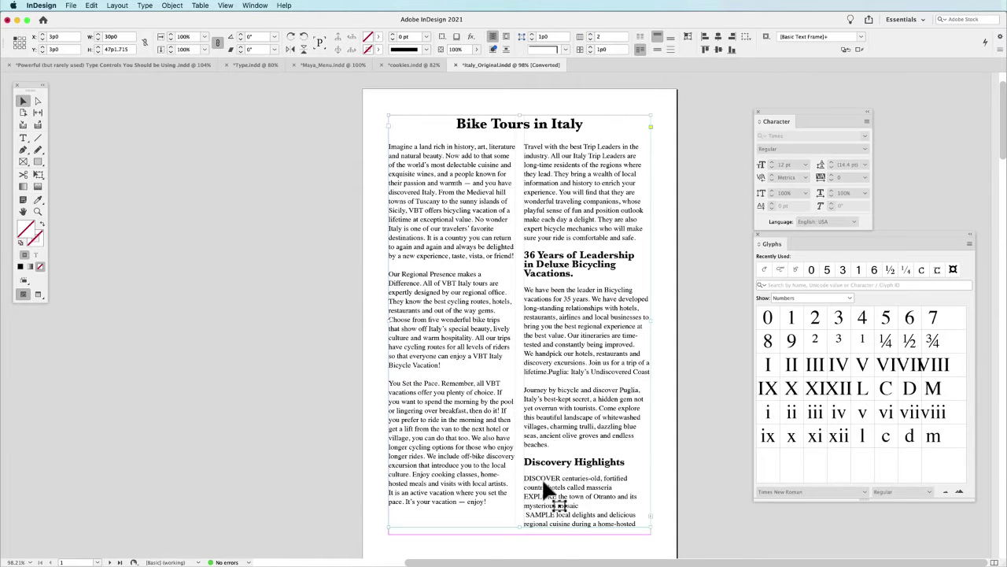
left_click_drag(521, 530, 522, 491)
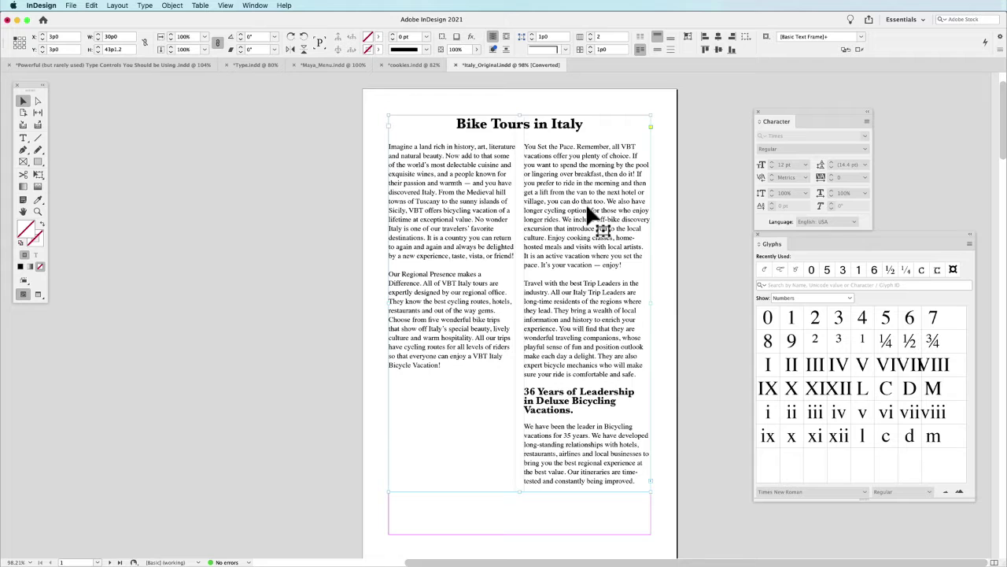
left_click_drag(519, 491, 519, 521)
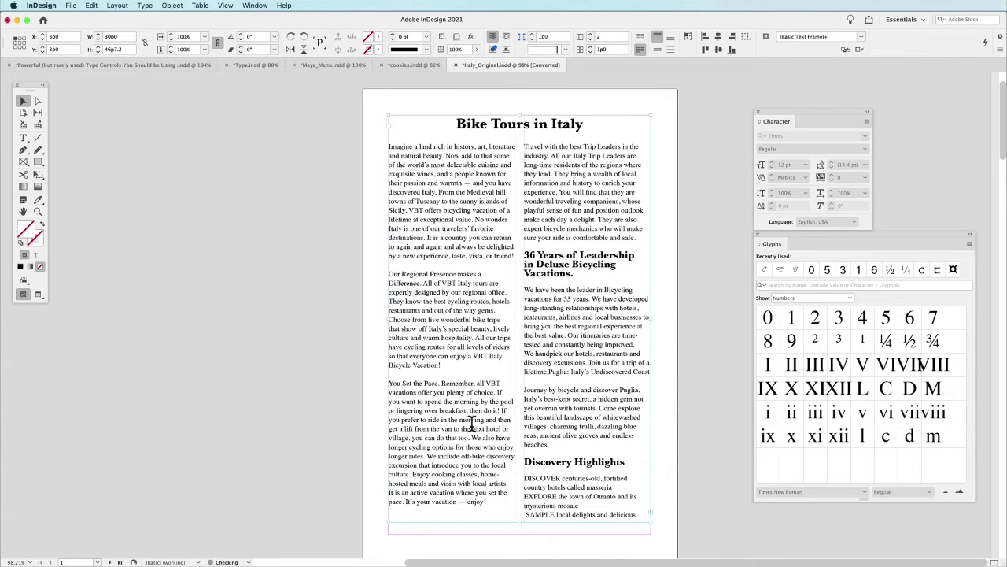
- Set both paragraphs' Keep Options to At Start/End of Paragraph, 2 start and 2 end lines
double_click(474, 429)
left_click_drag(430, 389, 641, 228)
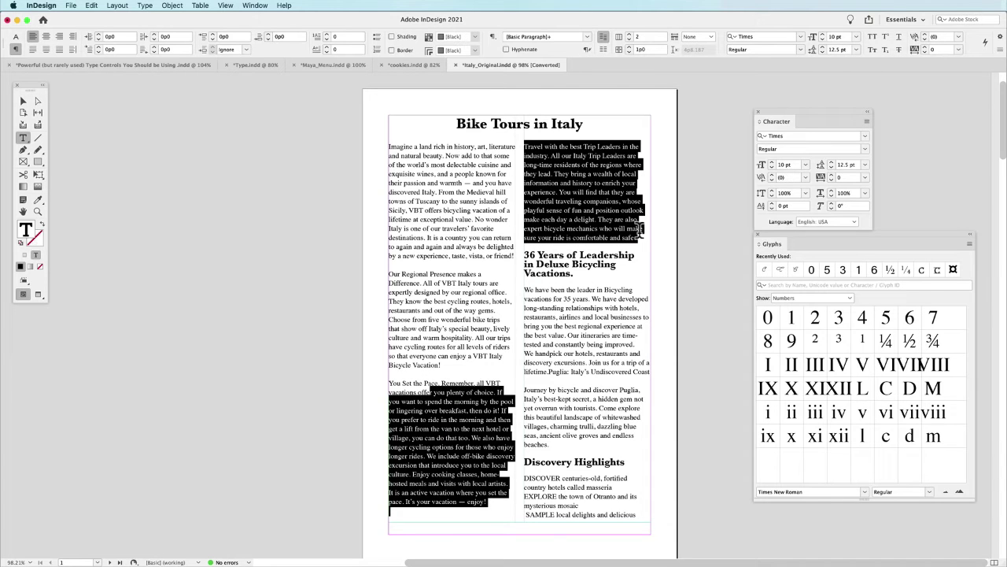
left_click(1001, 36)
mouse_move(1004, 56)
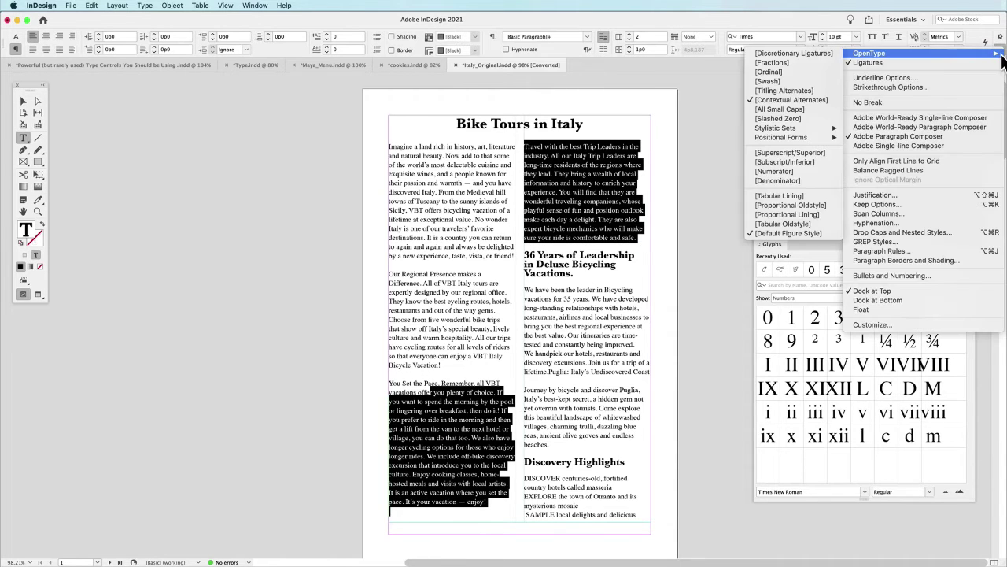
left_click(917, 205)
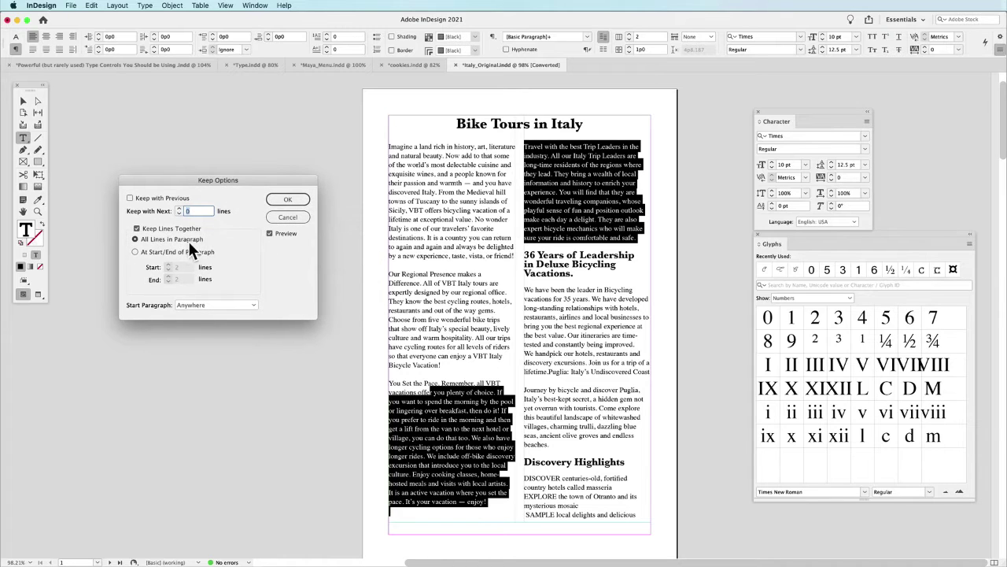
left_click(158, 253)
left_click(290, 201)
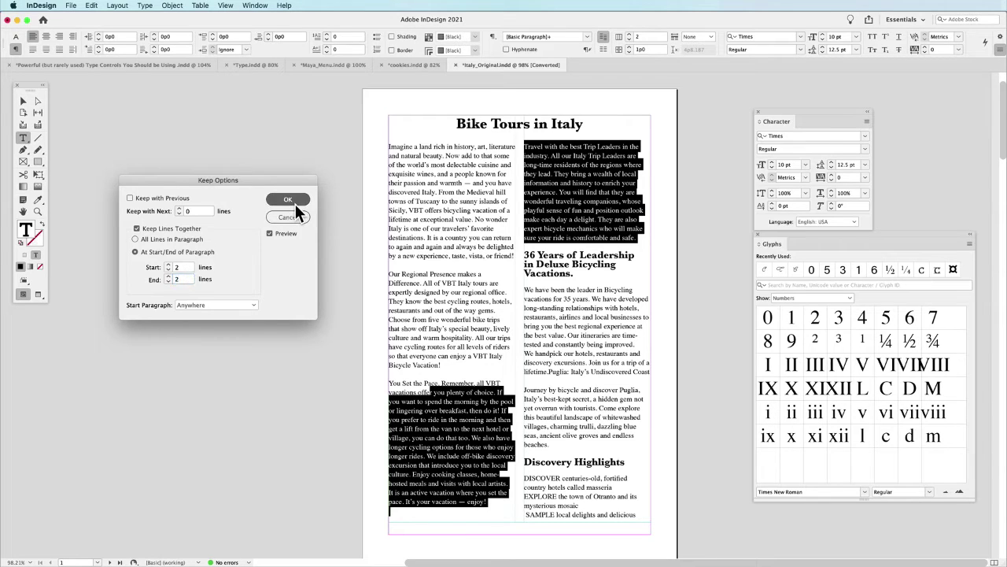
left_click(23, 101)
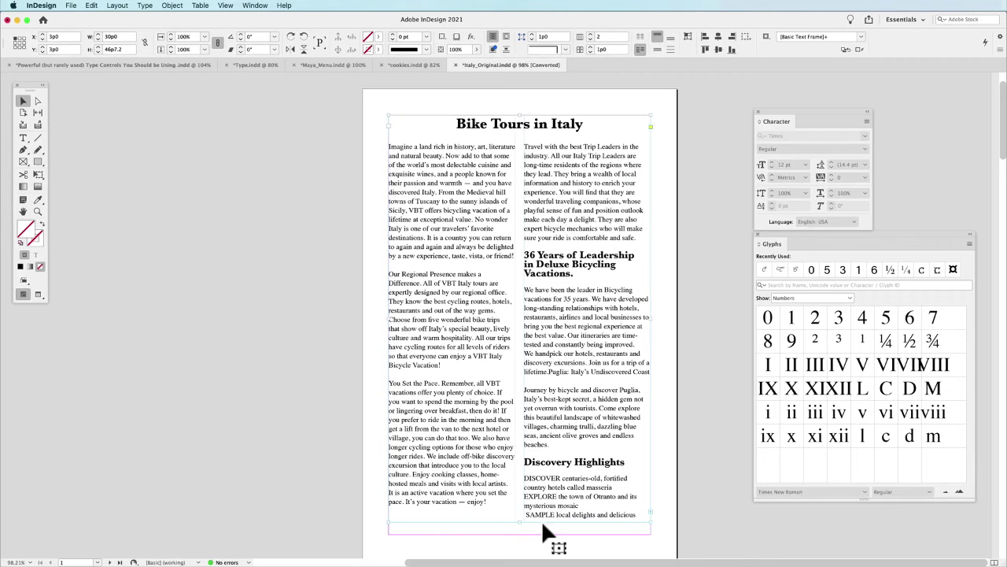
left_click_drag(521, 524, 523, 534)
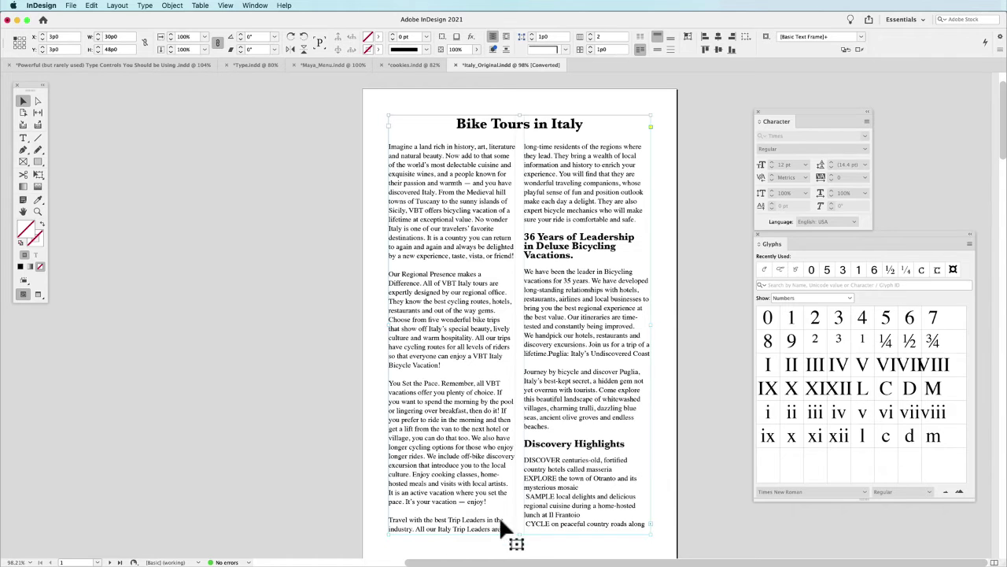
right_click(520, 536)
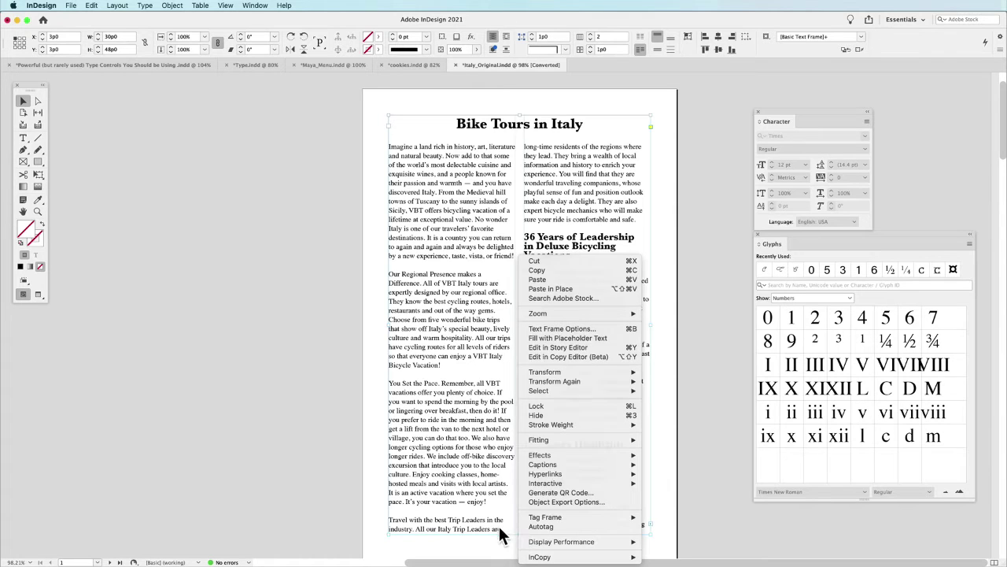
key("Escape")
left_click_drag(519, 534, 519, 530)
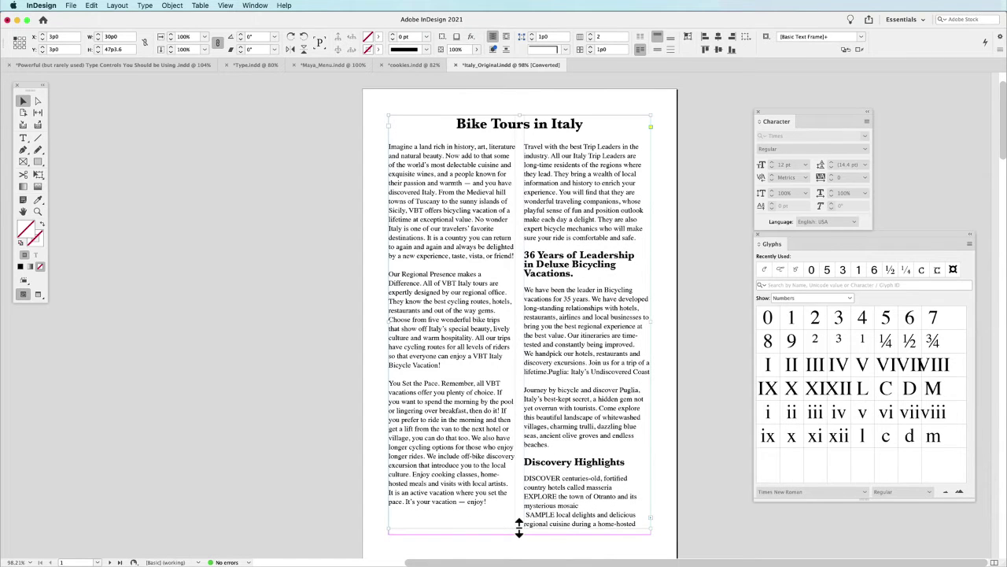
left_click_drag(520, 530, 521, 497)
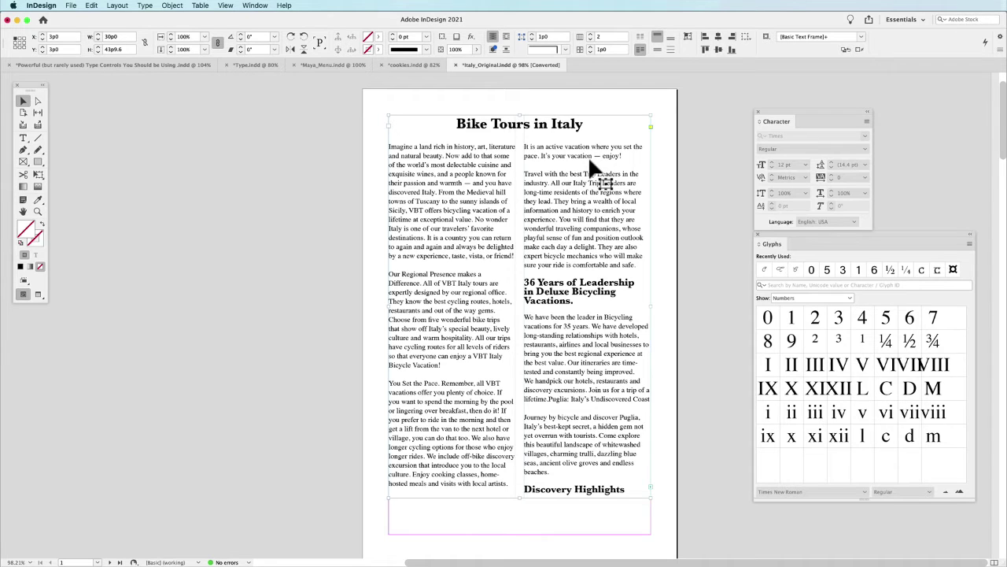
- Select the whole last paragraph of column 1
double_click(433, 410)
left_click_drag(432, 410, 482, 471)
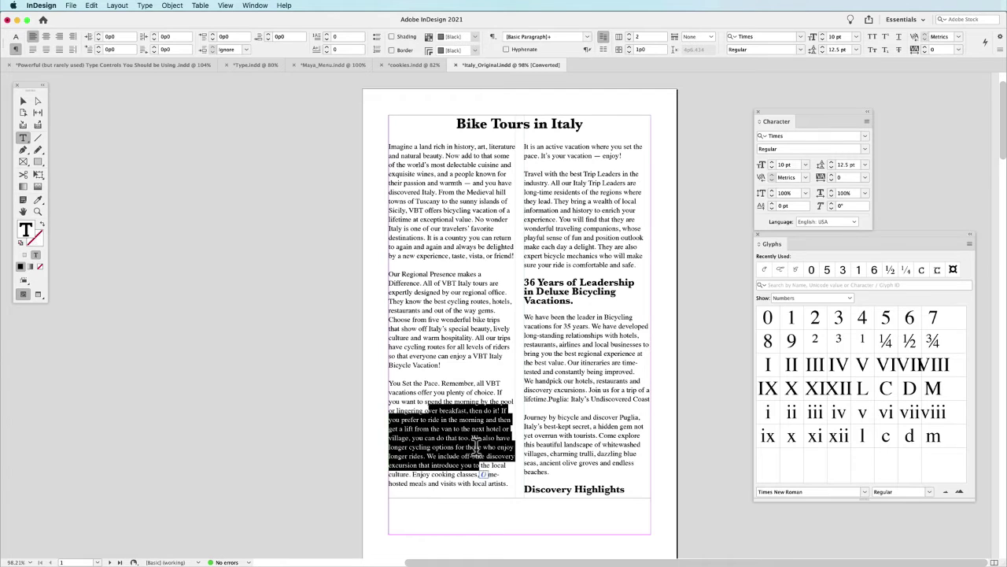
double_click(478, 455)
triple_click(477, 446)
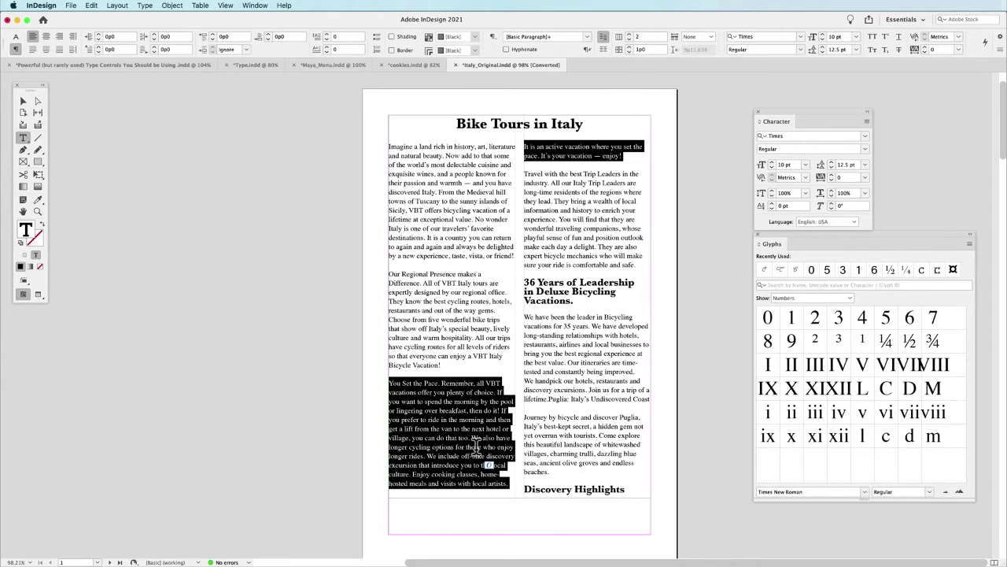
- Apply [Basic Paragraph] from the Paragraph Styles panel and bring up its style options
left_click(254, 7)
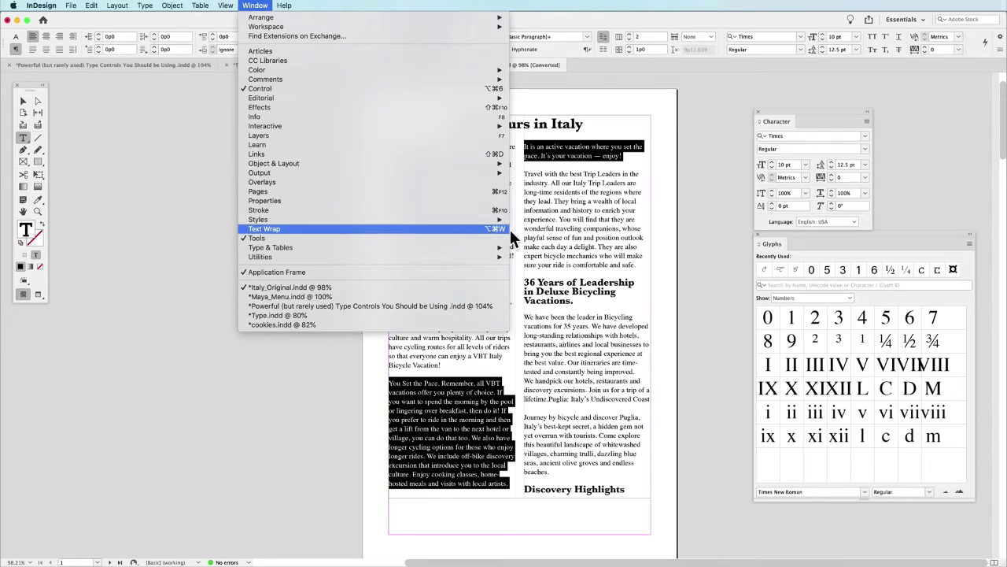
mouse_move(497, 220)
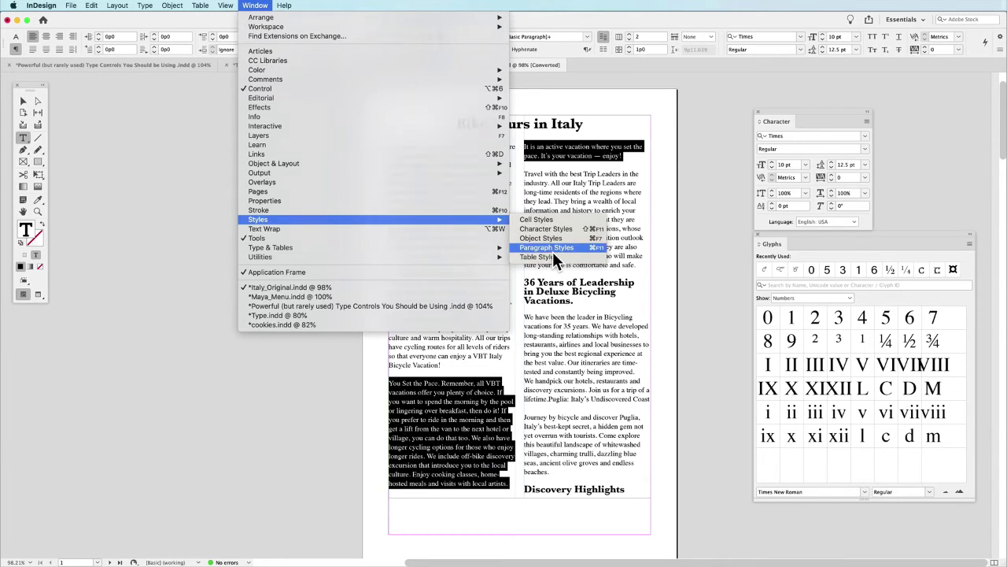
left_click(553, 251)
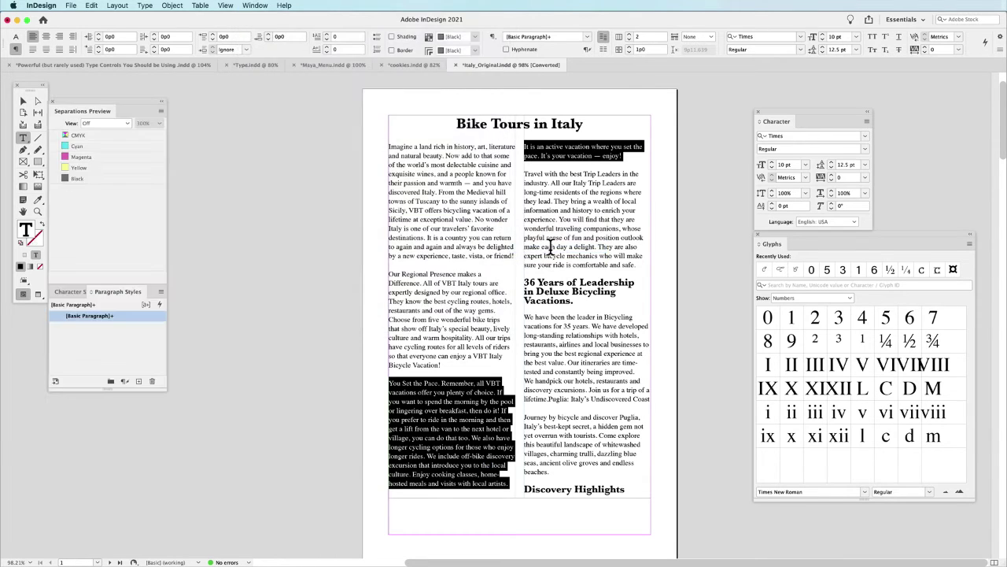
double_click(89, 316)
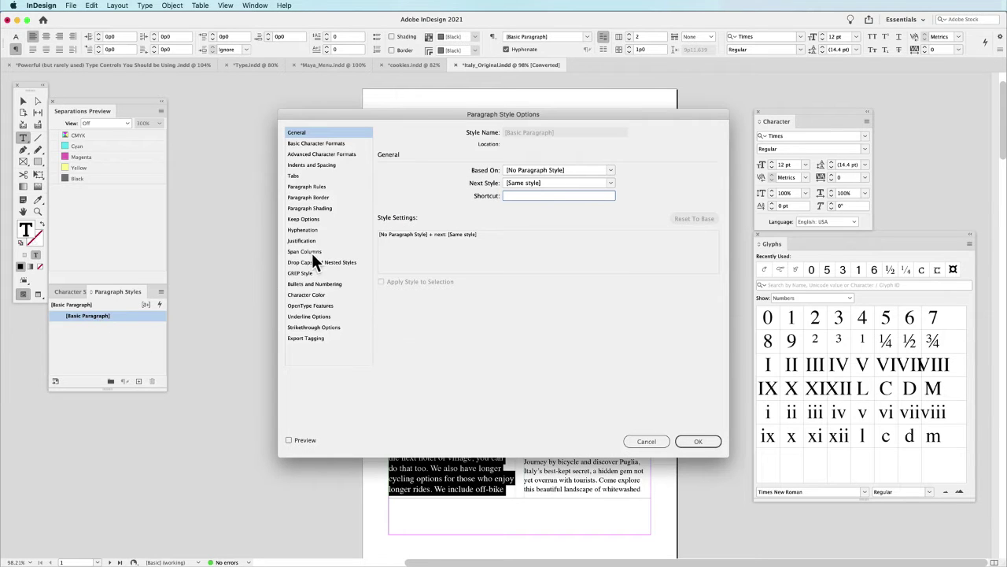
- Give Basic Paragraph Keep Lines Together at start/end, 2 lines each, starting Anywhere
left_click(311, 220)
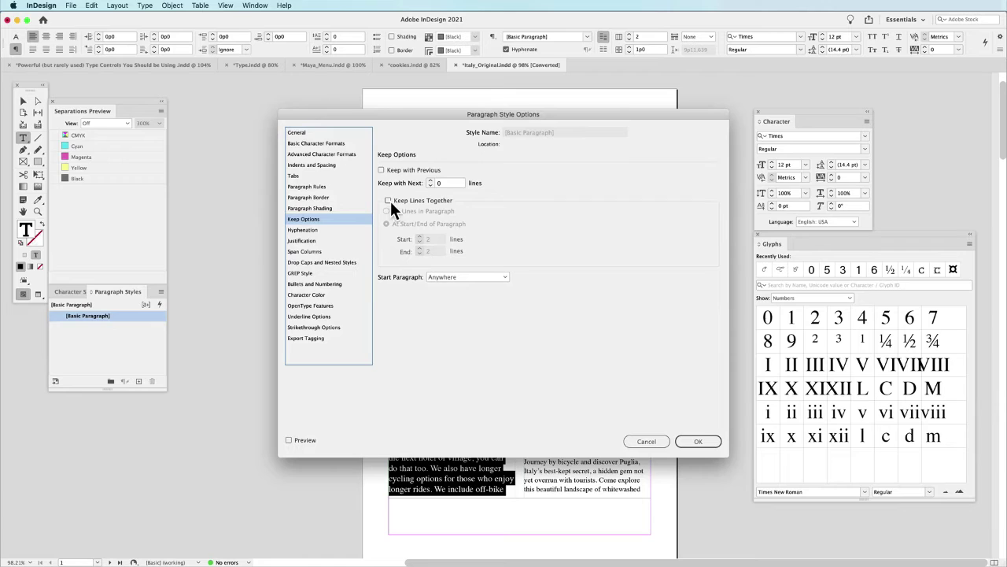
left_click(389, 201)
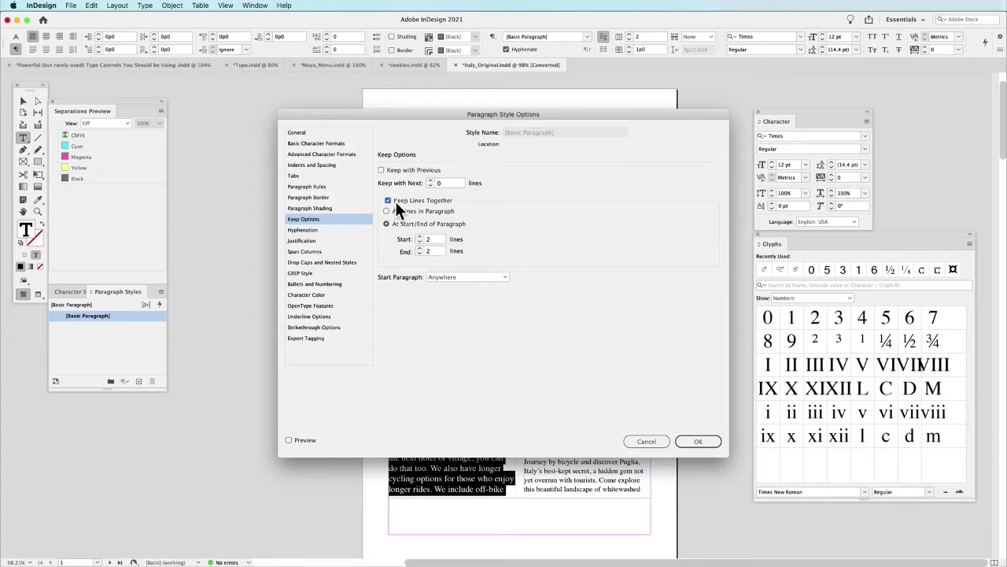
left_click(461, 279)
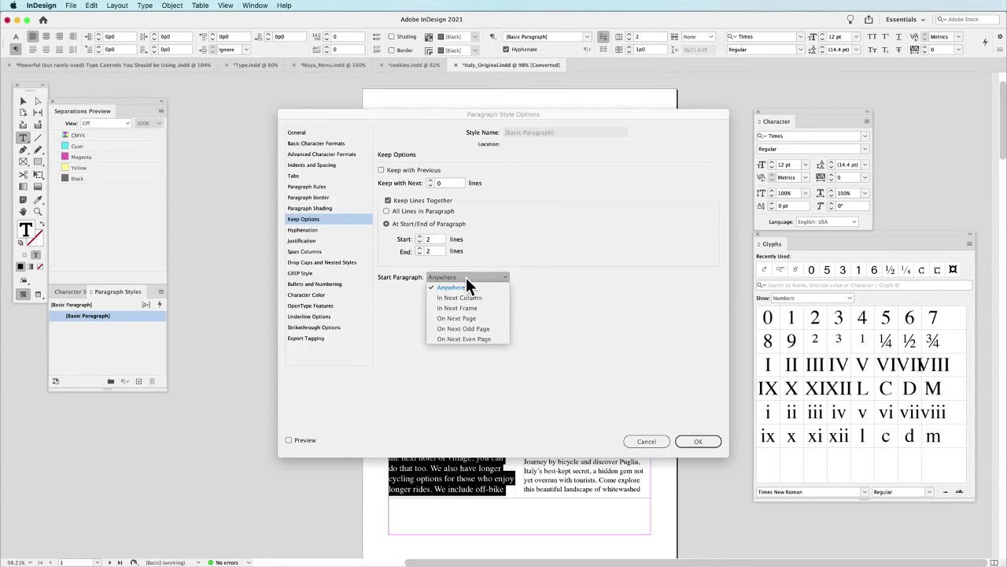
left_click(466, 282)
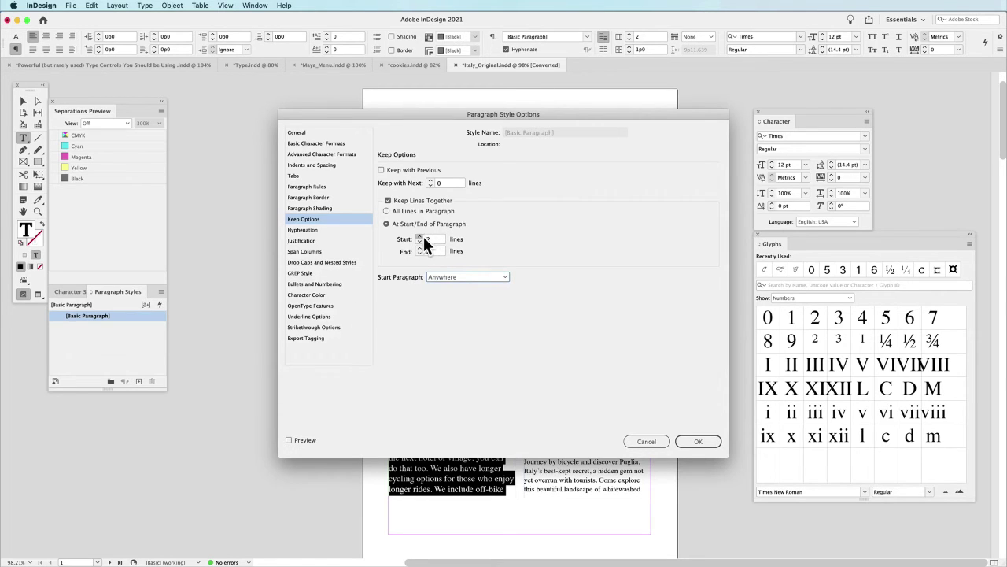
left_click(696, 443)
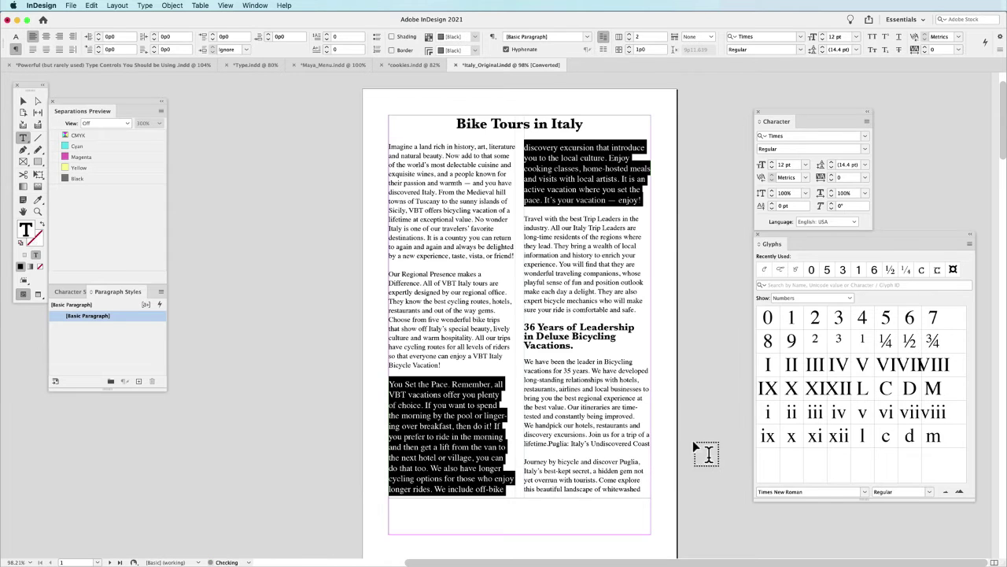
- Shorten the two-column story frame to about 33p2.4 tall so text reflows
left_click(579, 401)
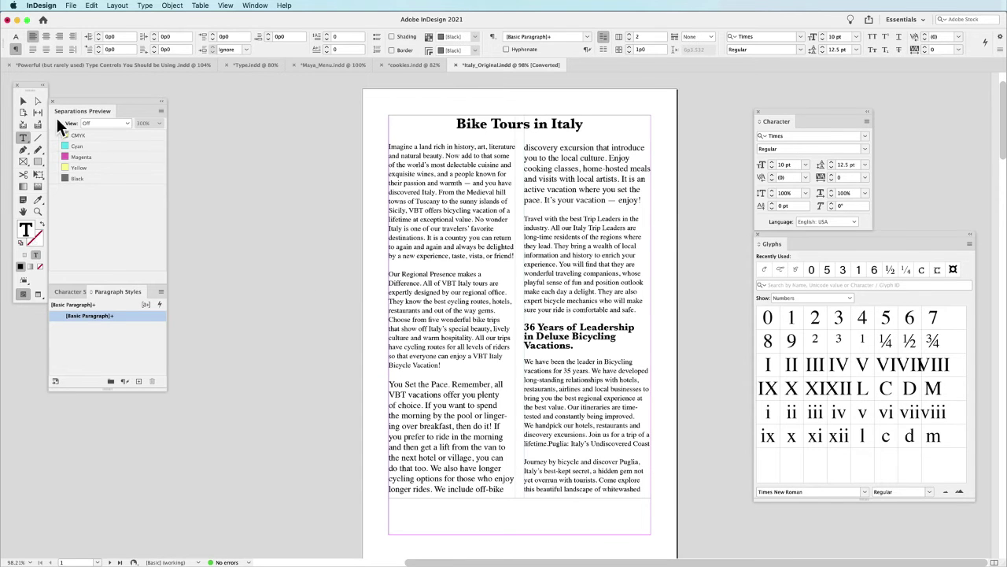
left_click(24, 101)
left_click_drag(520, 498, 520, 543)
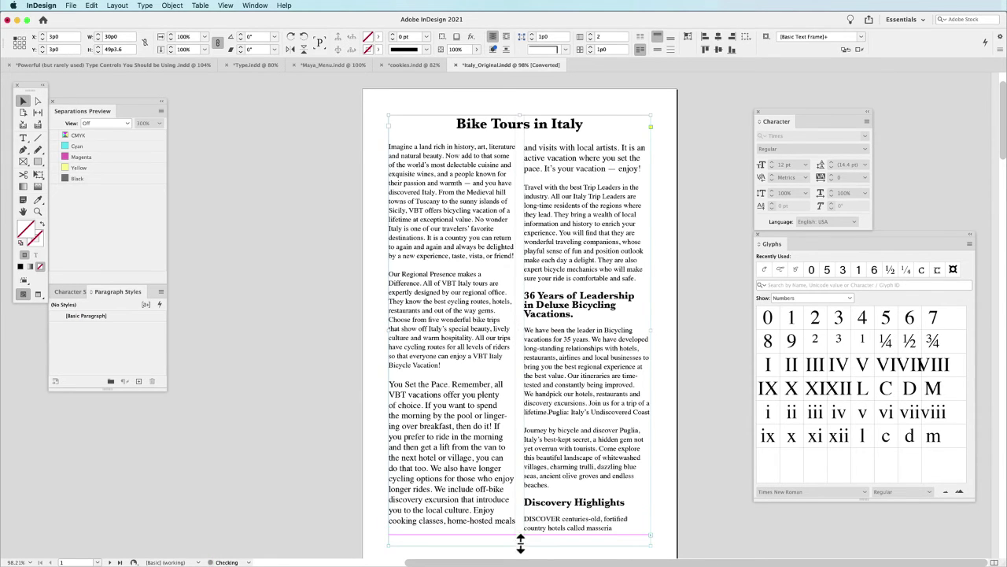
scroll(563, 472, "down", 3)
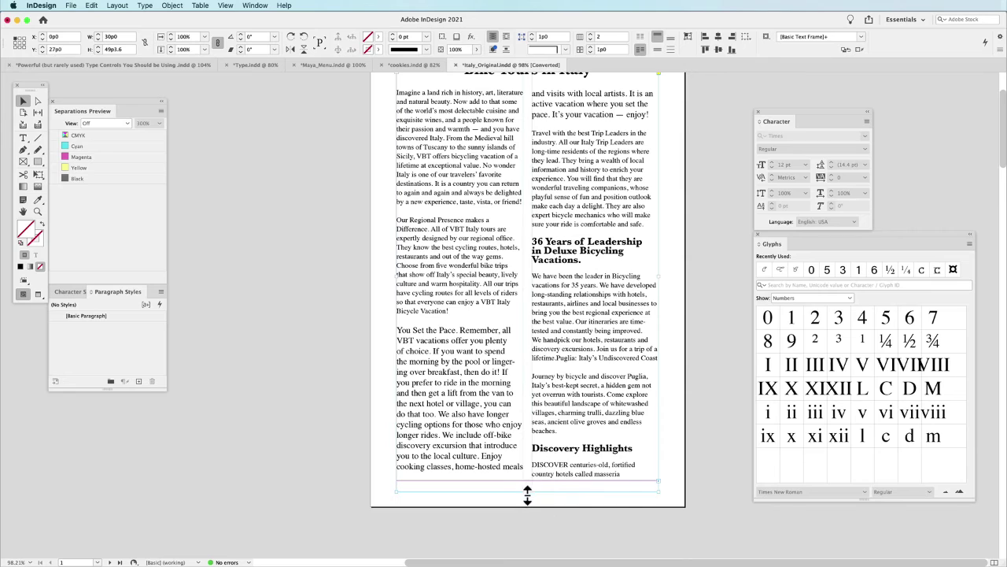
left_click_drag(528, 494, 527, 501)
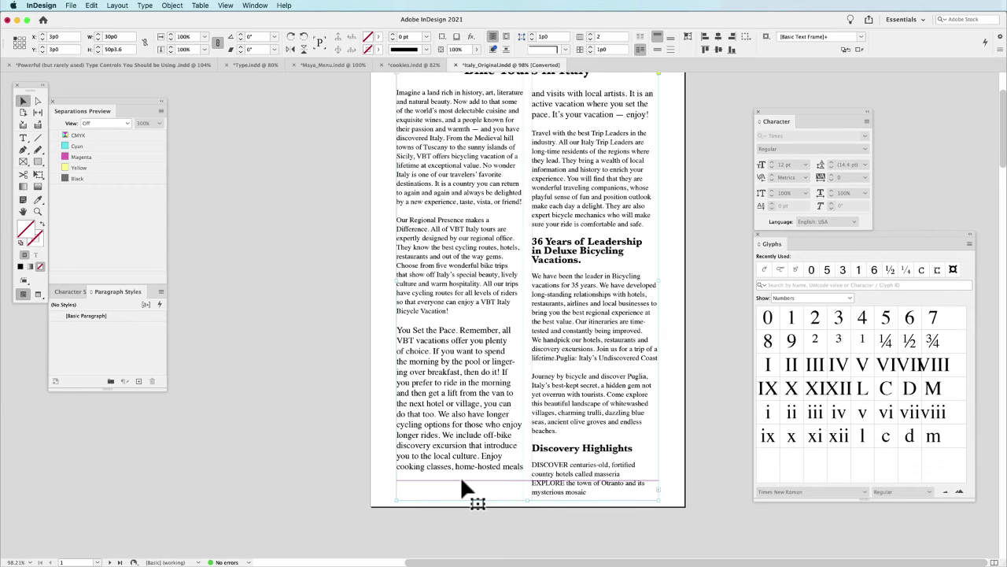
left_click_drag(530, 502, 540, 370)
key("ctrl+z")
left_click_drag(530, 503, 528, 350)
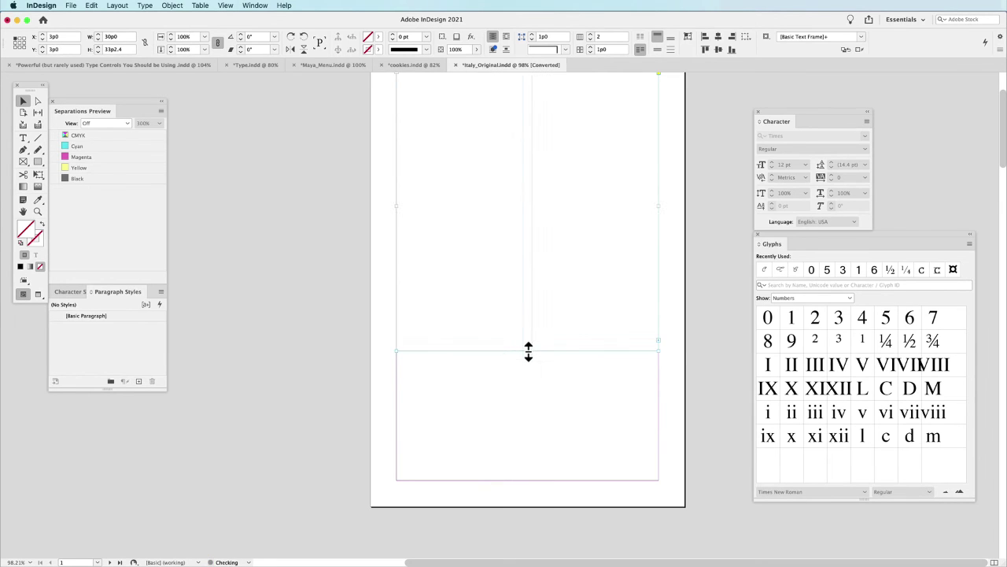